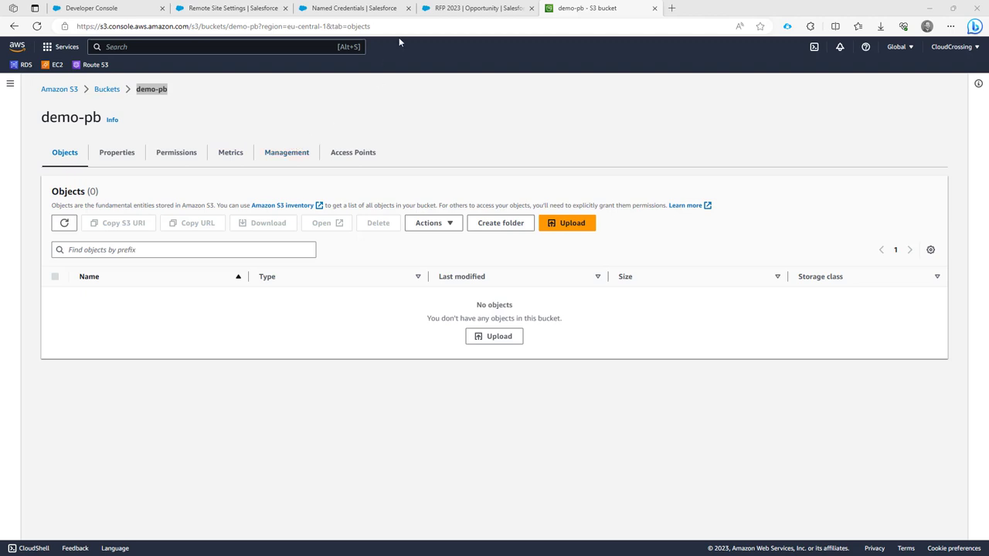
Switch from the empty demo-pb bucket to the RFP 2023 opportunity in Salesforce.
click(468, 8)
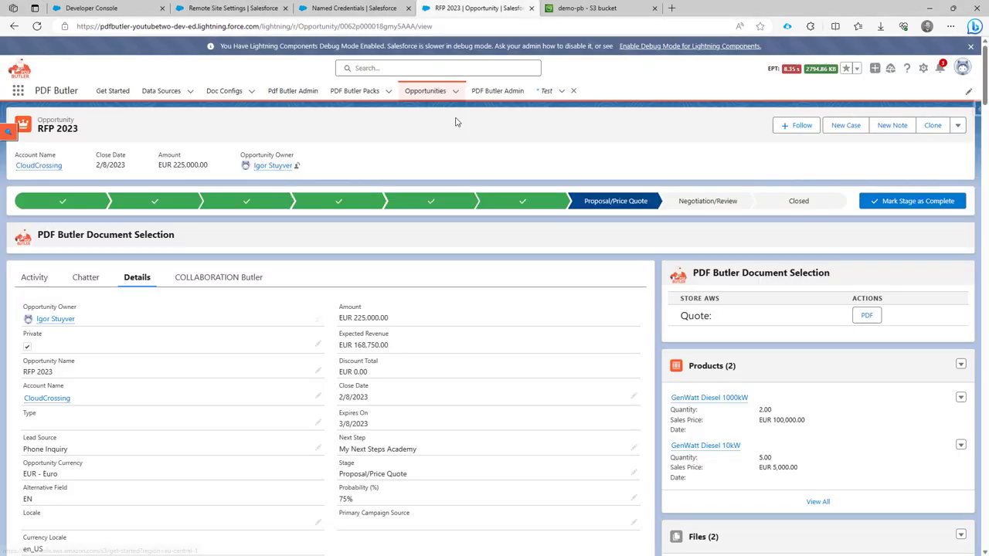
Generate the Quote PDF with PDF Butler and check demo-pb for Quote - RFP 2023.pdf (171.7 KB).
double_click(721, 307)
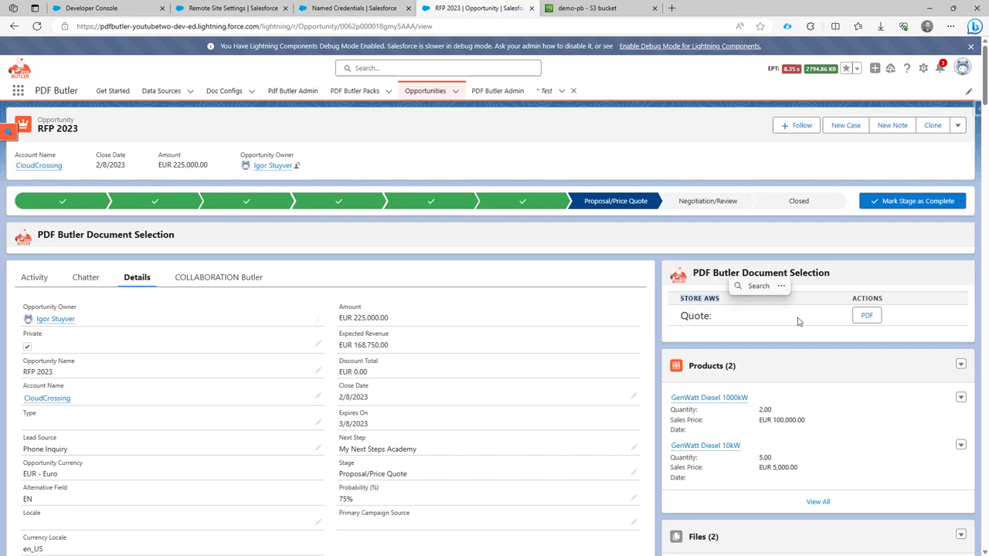
click(867, 316)
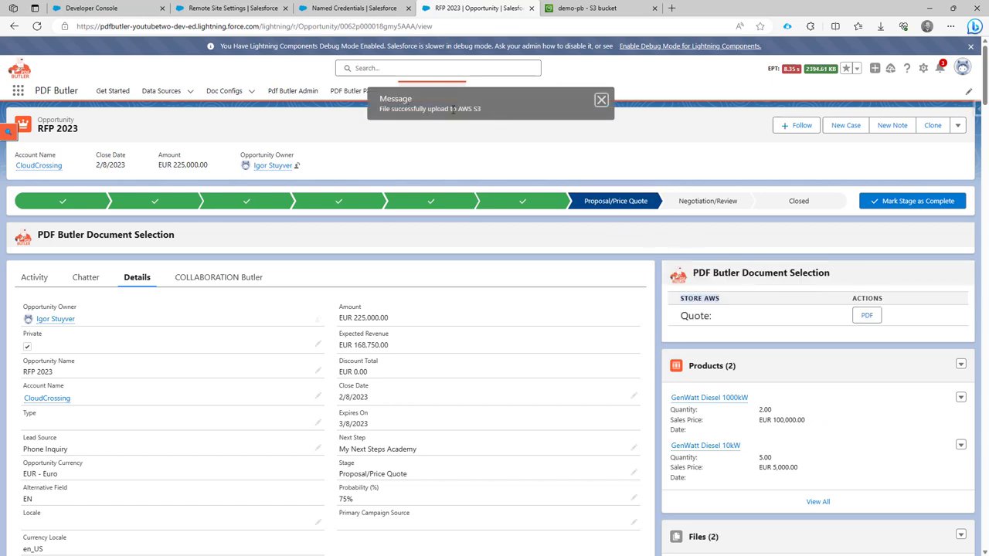
click(570, 9)
Permanently delete Quote - RFP 2023.pdf from the demo-pb bucket.
click(64, 222)
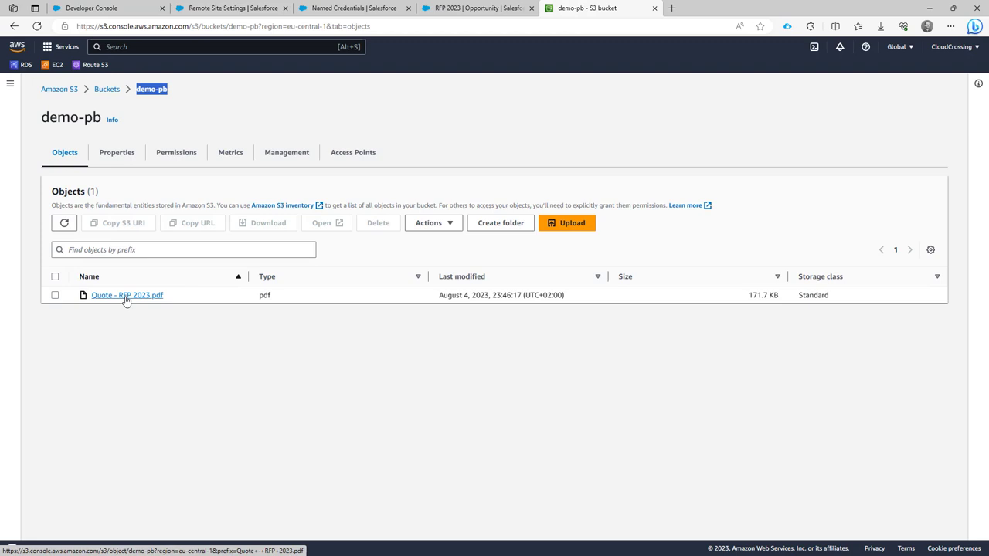
click(55, 295)
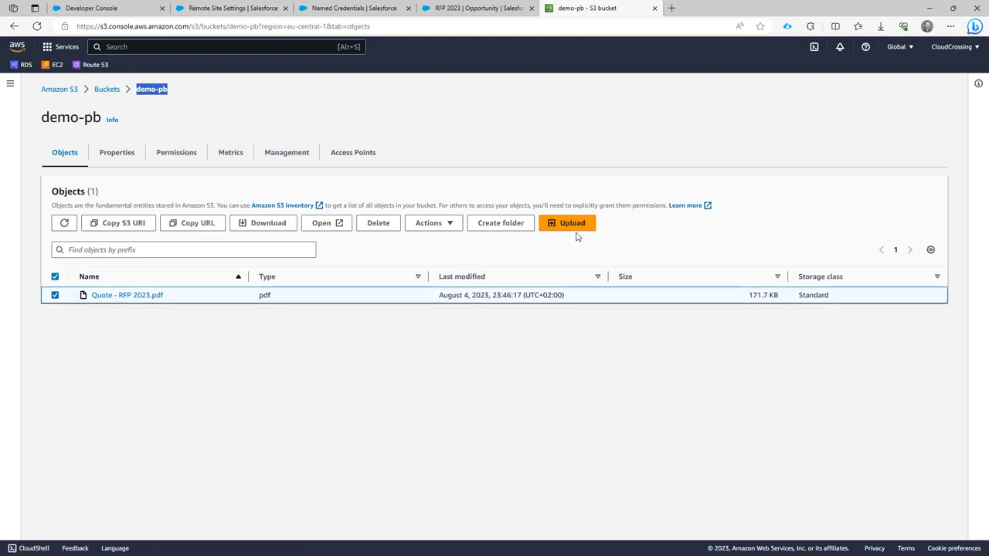
click(383, 222)
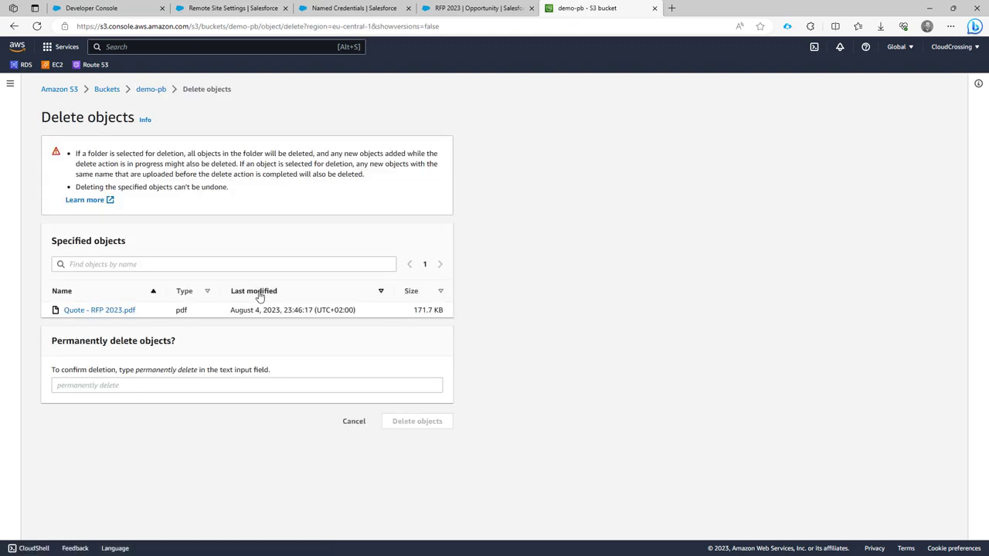
drag(135, 371, 189, 385)
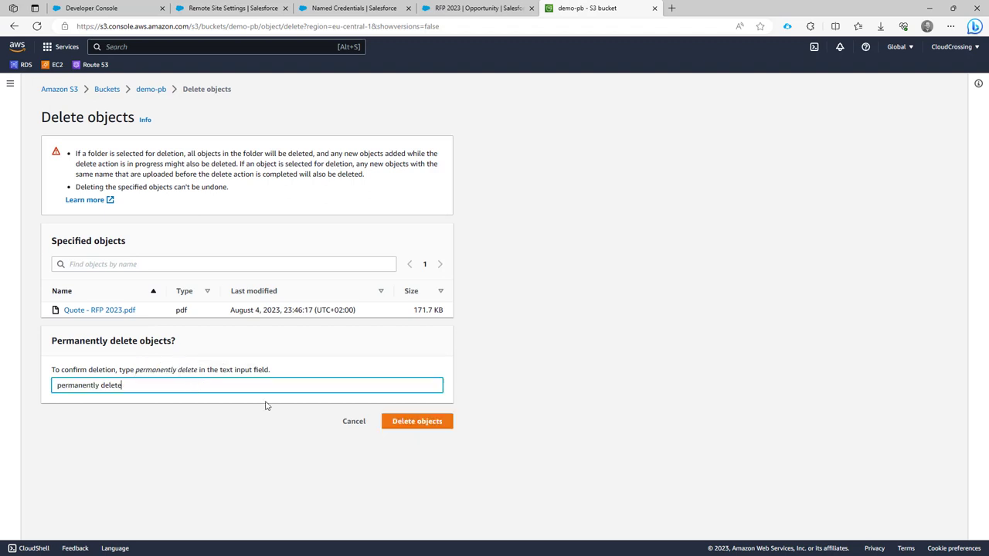
click(418, 423)
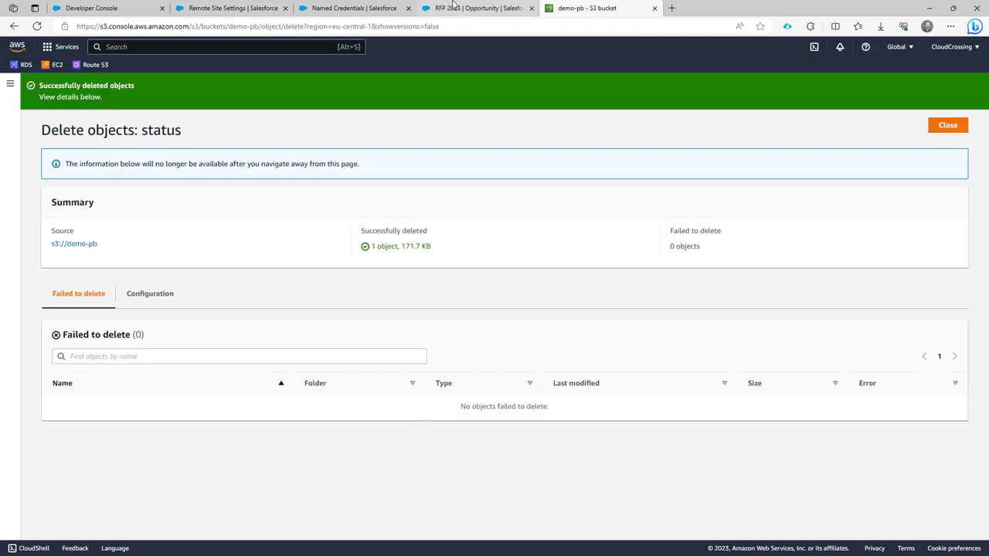
click(941, 126)
Regenerate the Quote PDF from RFP 2023 and refresh demo-pb to show the new copy.
click(475, 8)
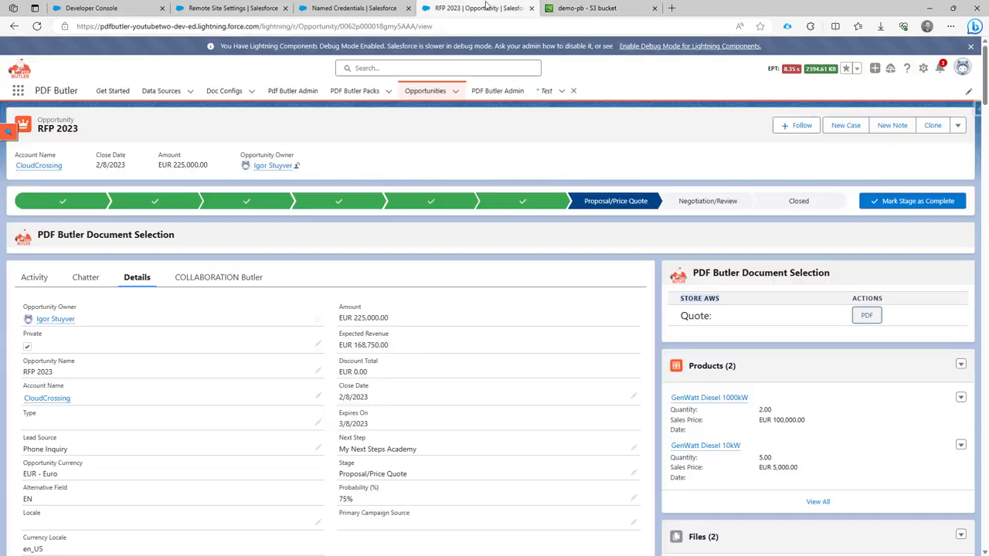
click(867, 318)
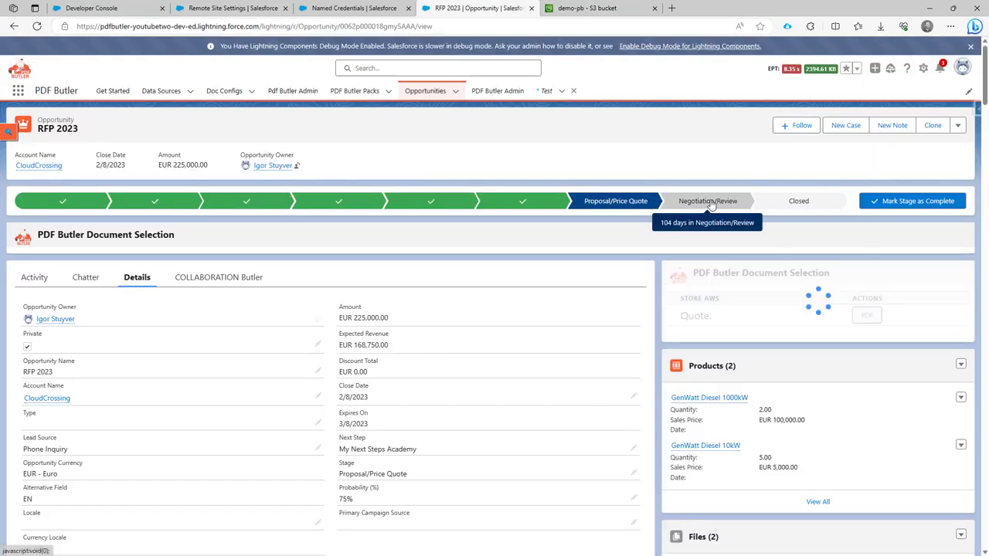
click(587, 8)
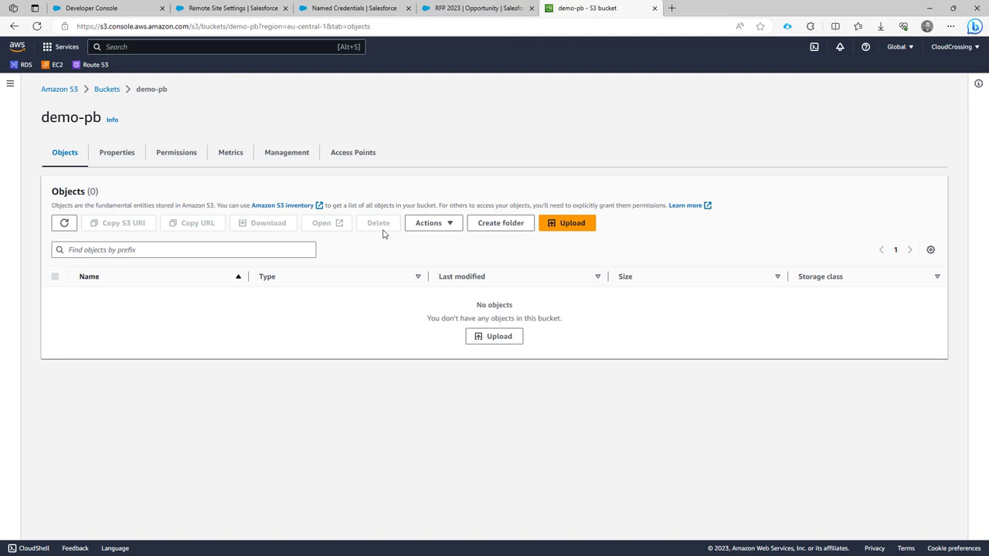
click(64, 223)
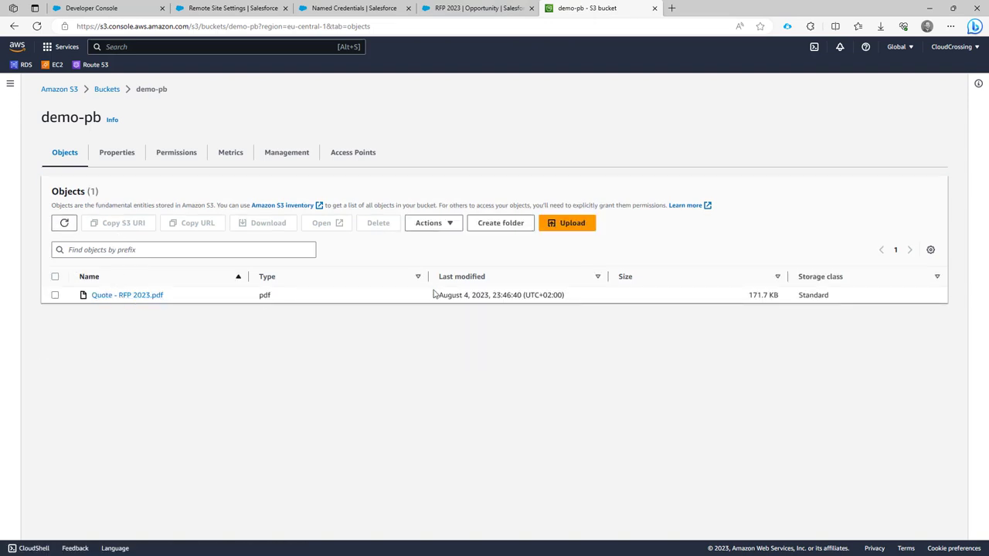
Generate the Quote PDF again, then open the PDF Butler Packs list in a new tab.
click(486, 13)
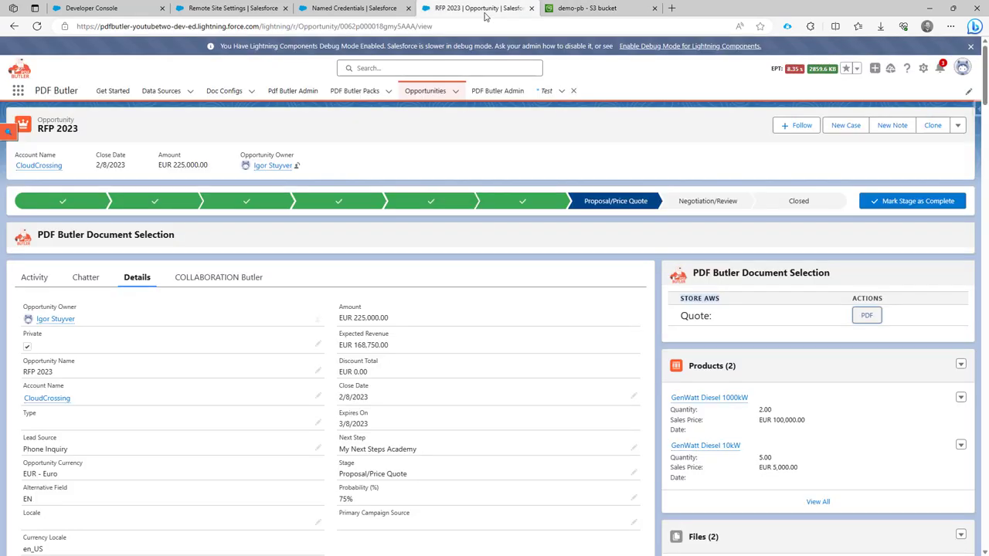
click(855, 318)
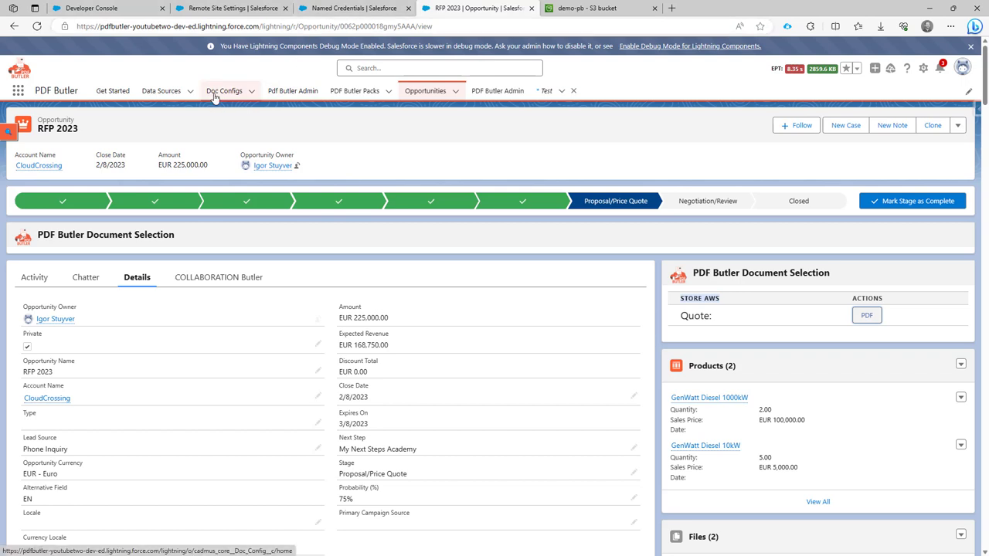
right_click(356, 93)
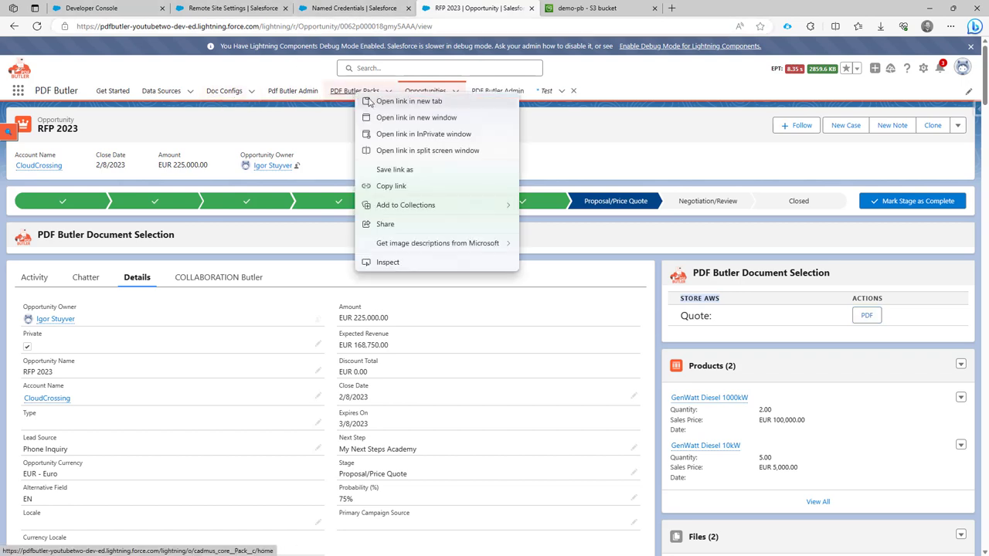
click(386, 99)
click(597, 21)
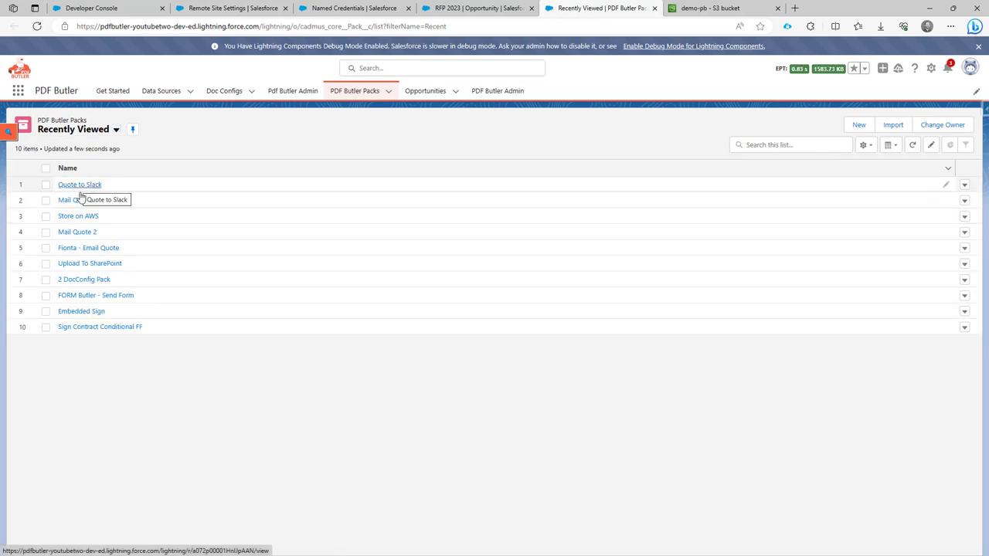
Open the Store on AWS pack's act store aws actionable: class Actionable_StoreInS3Bucket, When AFTER.
click(78, 217)
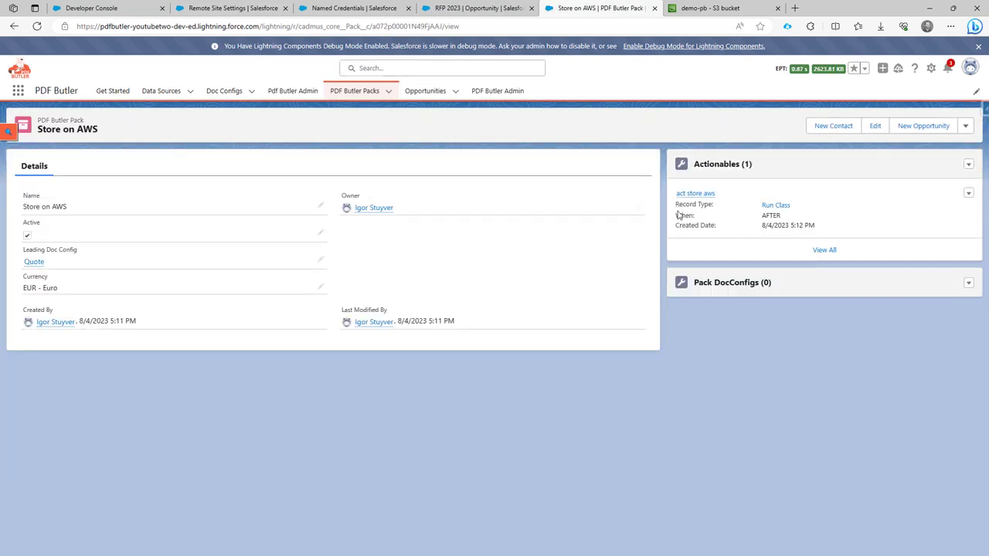
click(698, 194)
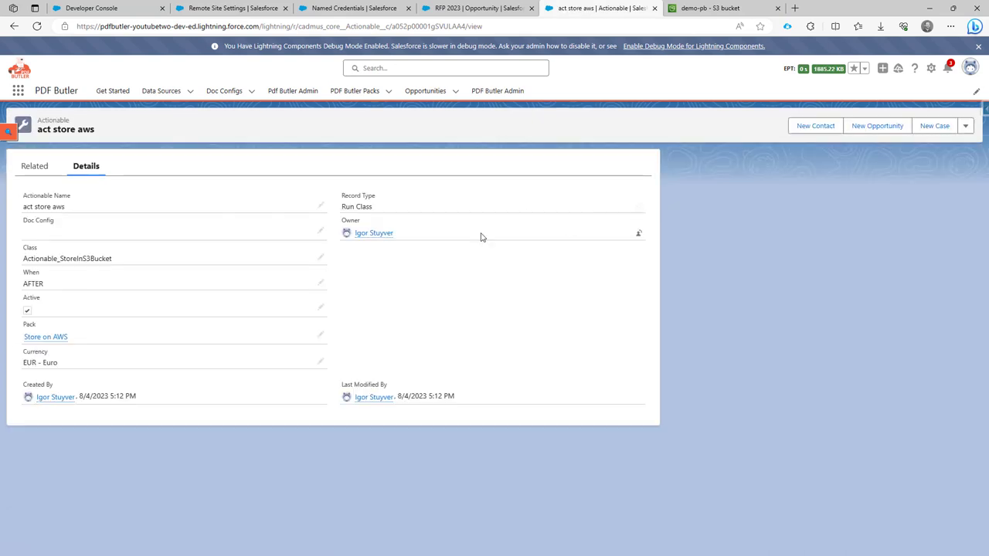
click(14, 27)
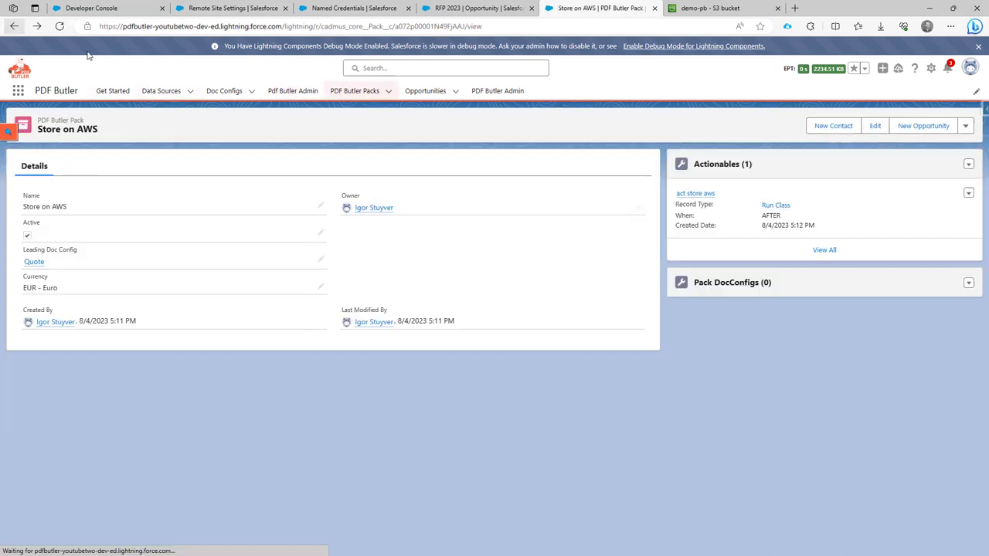
click(697, 194)
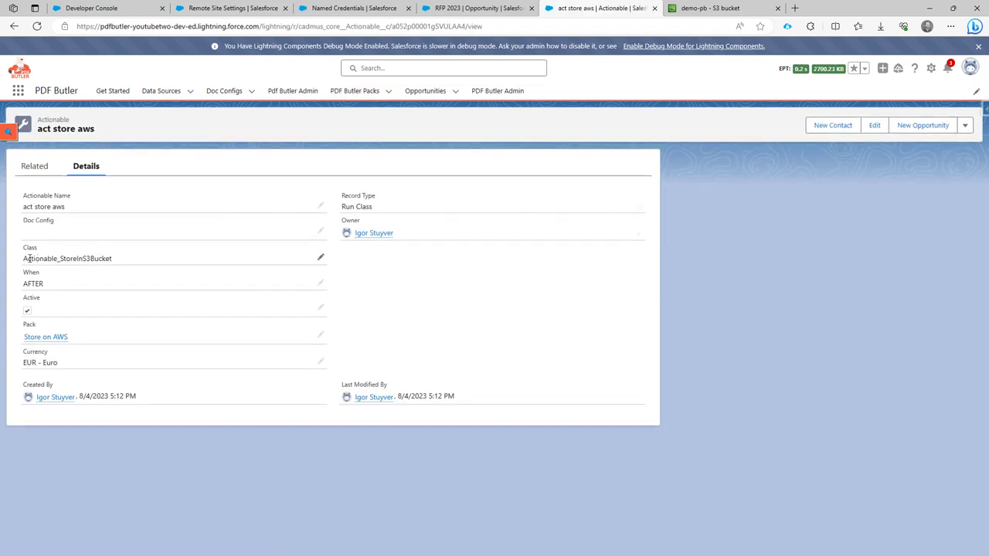
drag(16, 261, 114, 260)
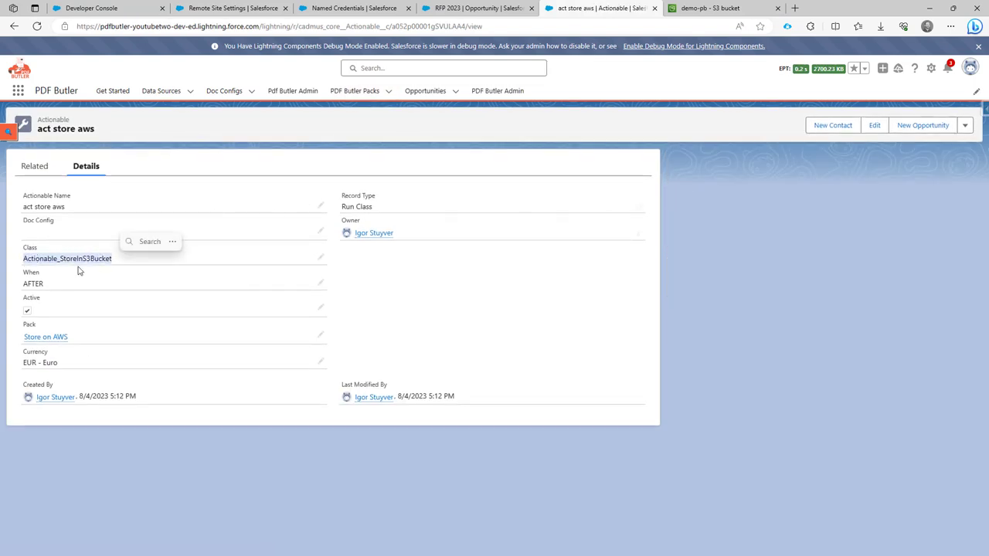
double_click(19, 289)
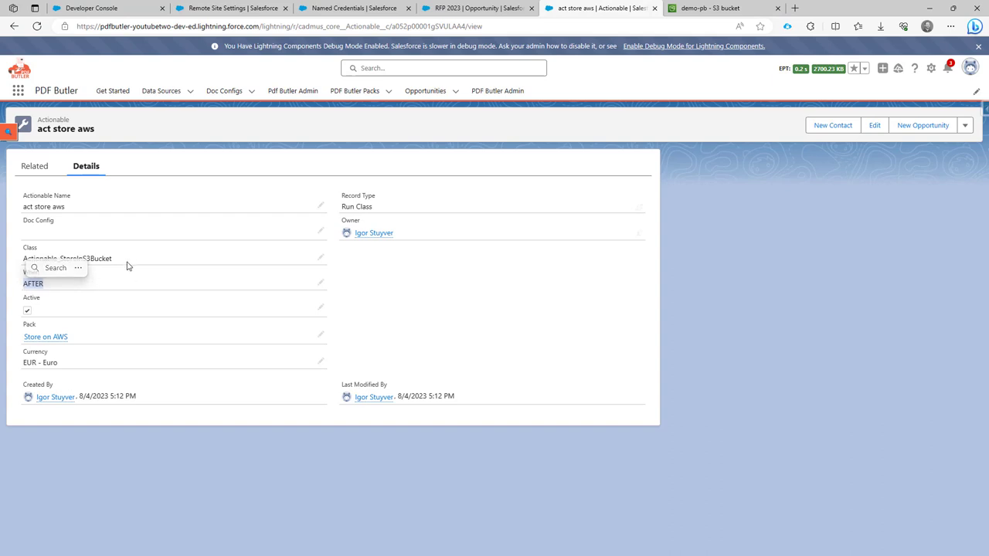
In Actionable_StoreInS3Bucket, highlight the AWSService.UploadDocuments call with its base64 and targetName arguments.
click(116, 11)
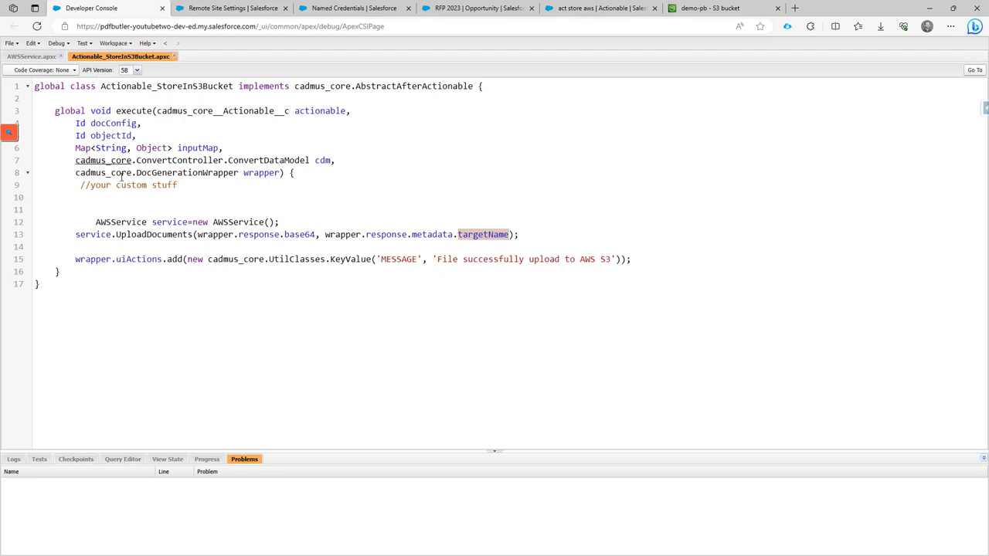
click(138, 234)
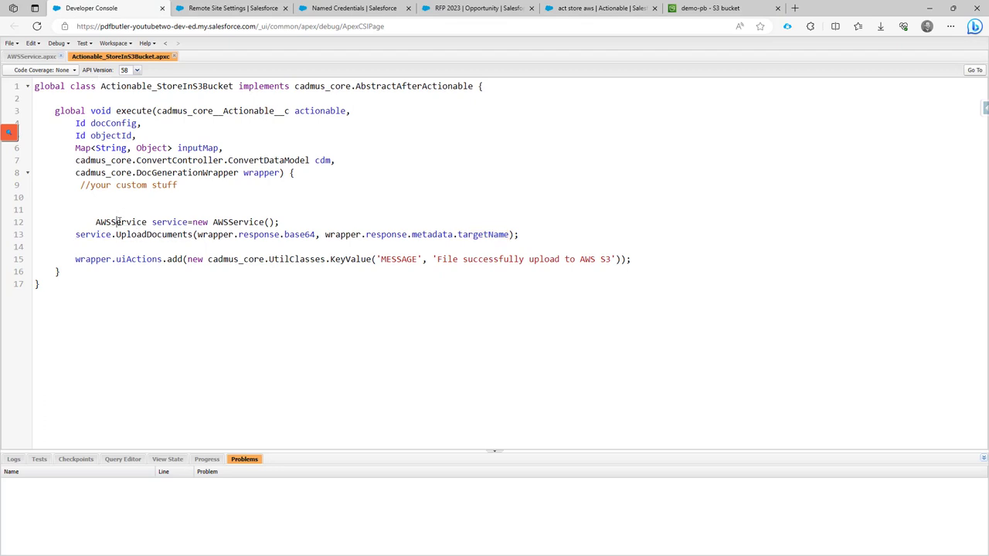
click(119, 222)
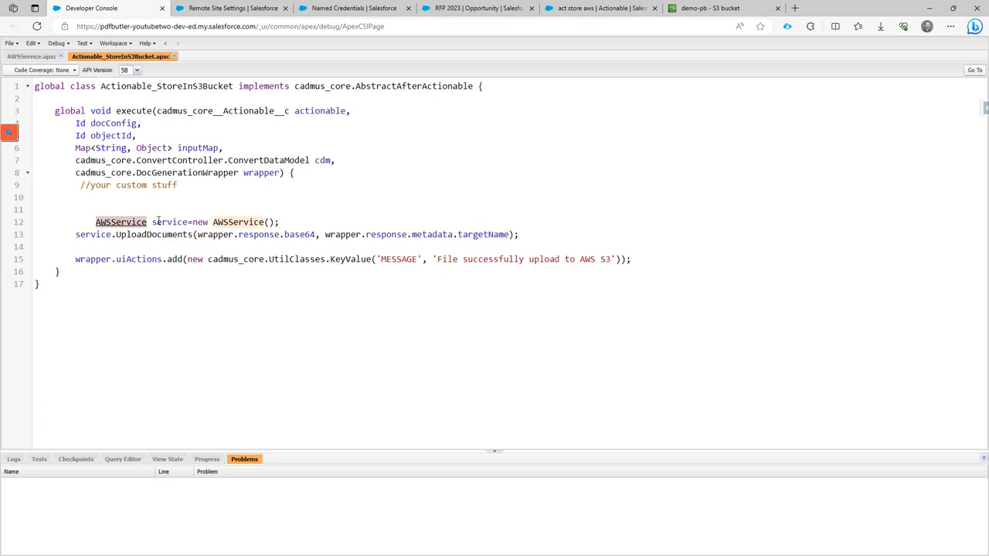
drag(198, 234, 308, 234)
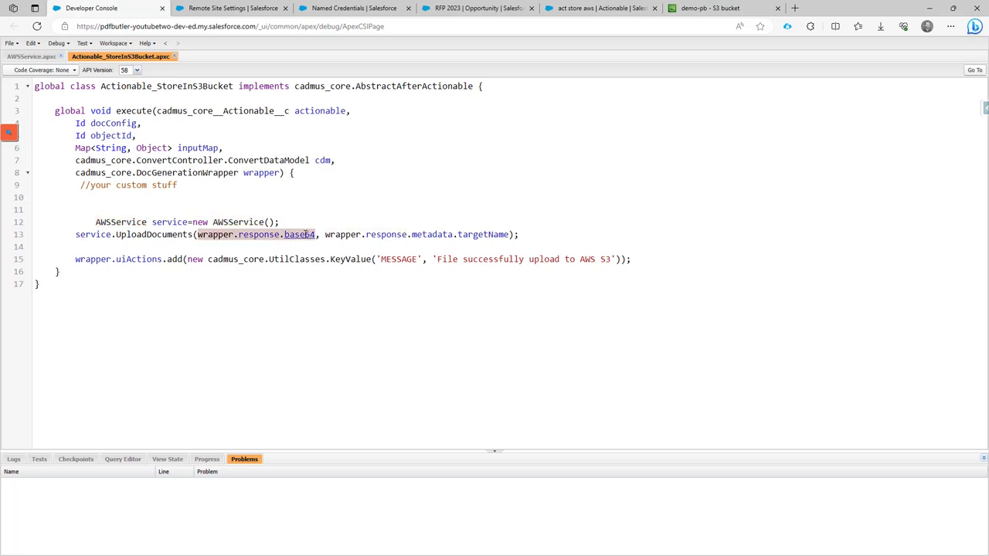
drag(326, 234, 507, 234)
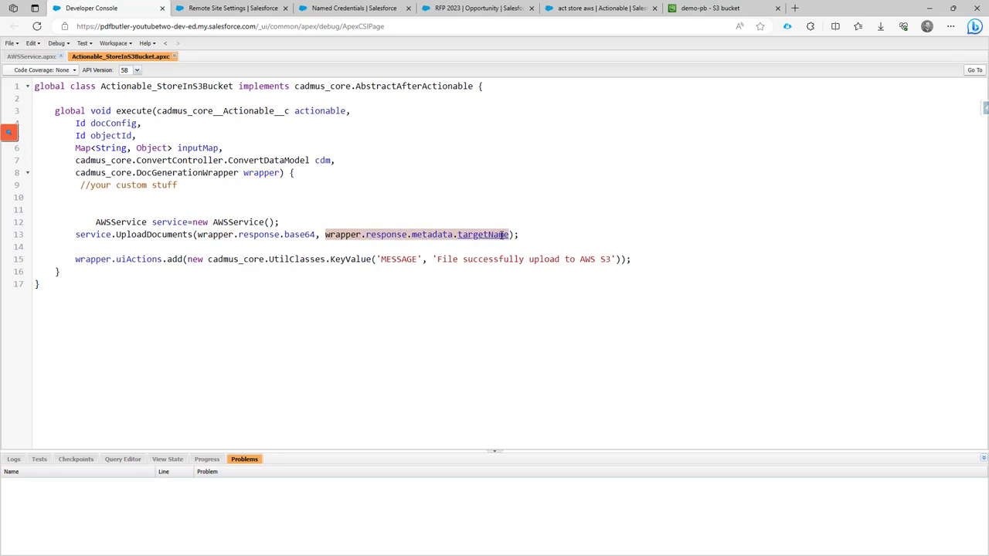
click(645, 257)
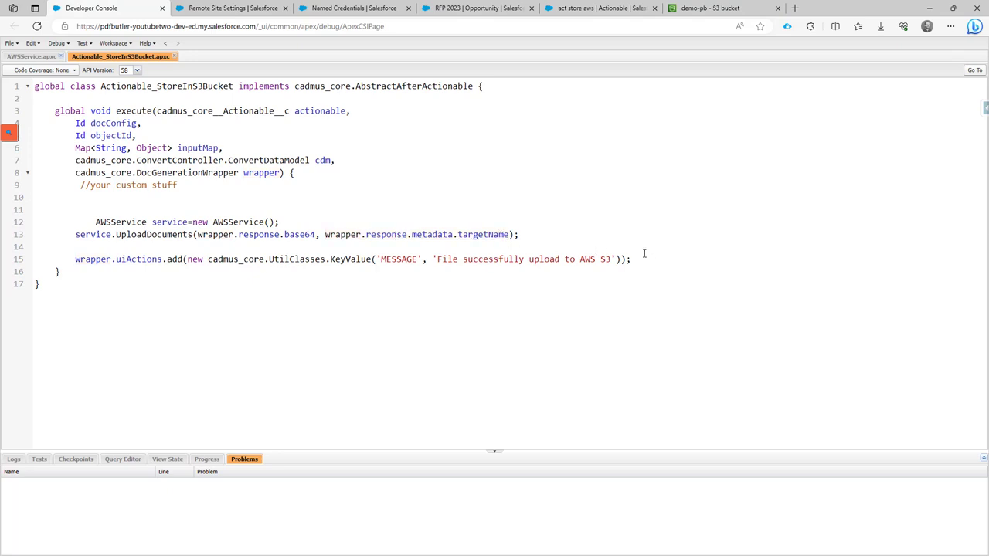
drag(643, 254, 642, 251)
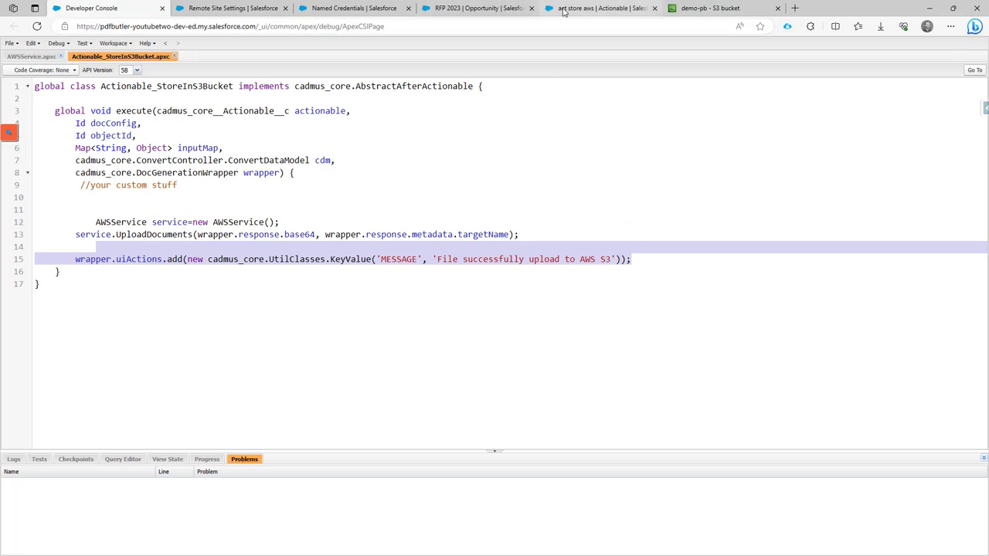
Regenerate the Quote PDF and match its 'File successfully upload to AWS S3' toast to the code.
click(507, 13)
click(867, 314)
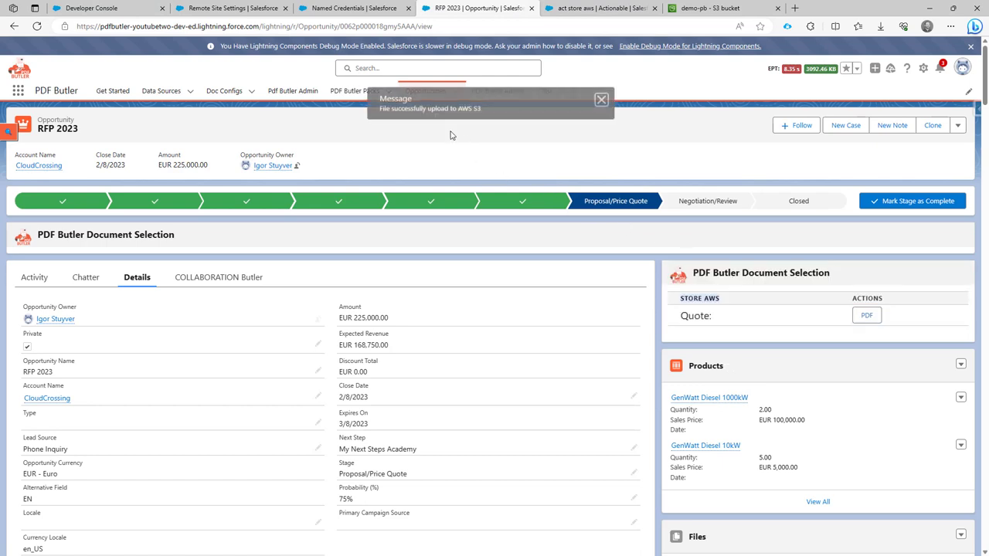
drag(380, 109, 482, 118)
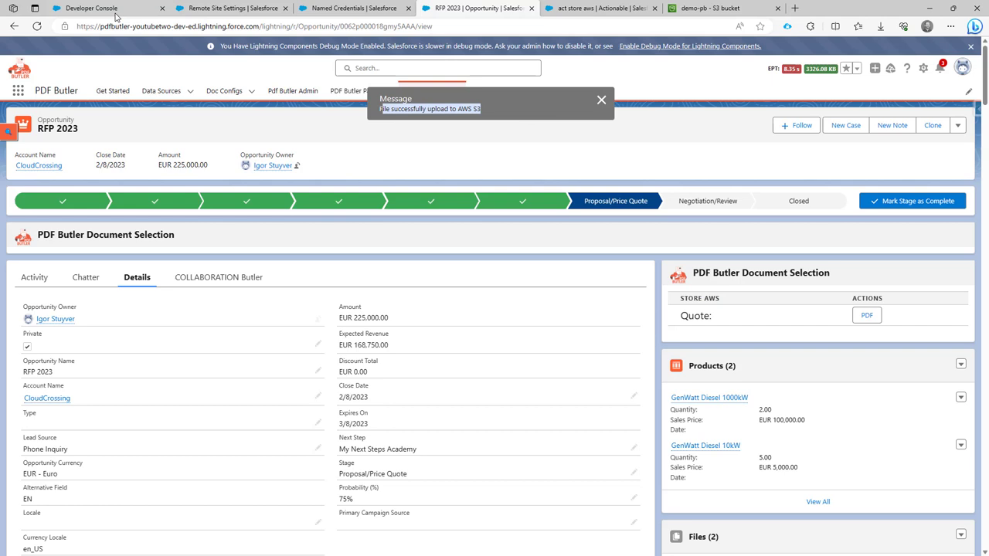
click(93, 8)
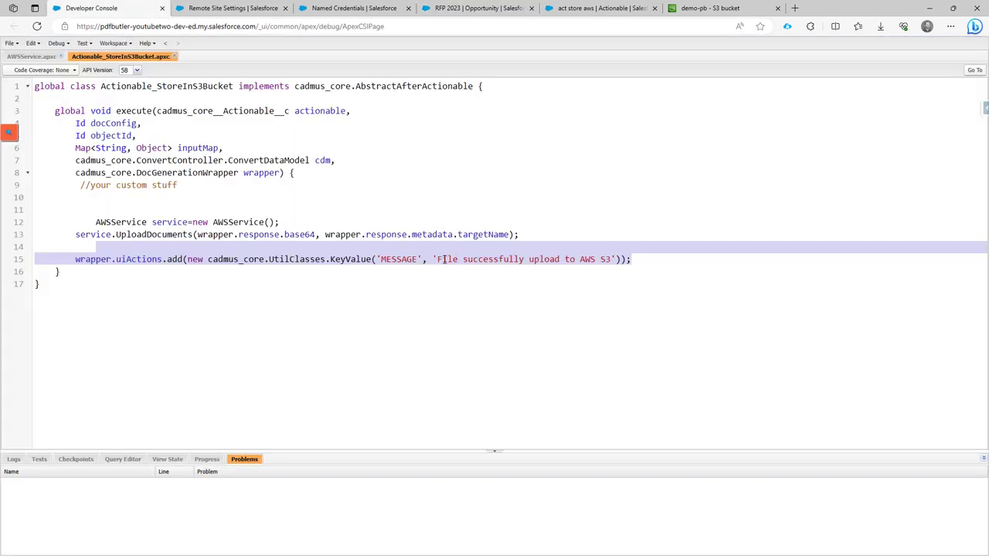
drag(444, 260, 610, 261)
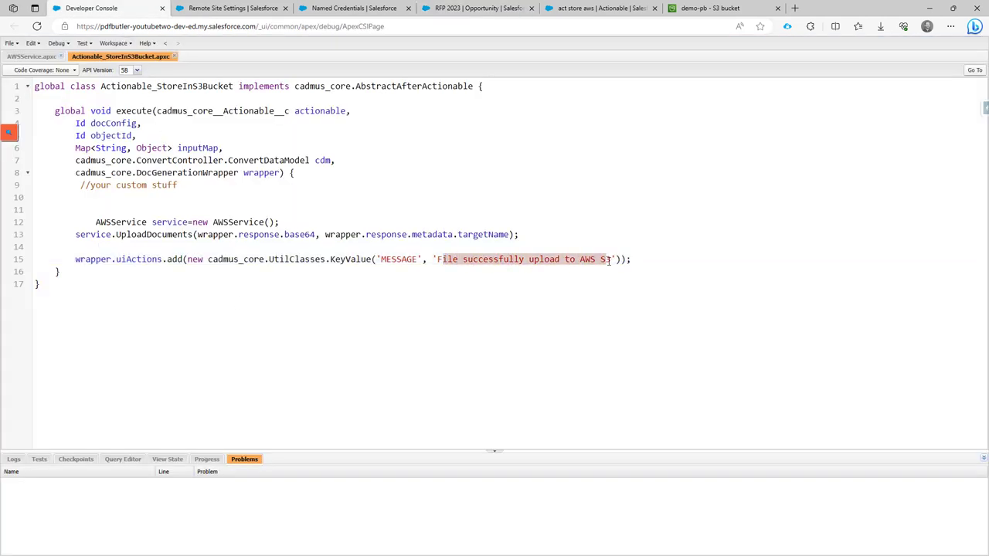
double_click(155, 235)
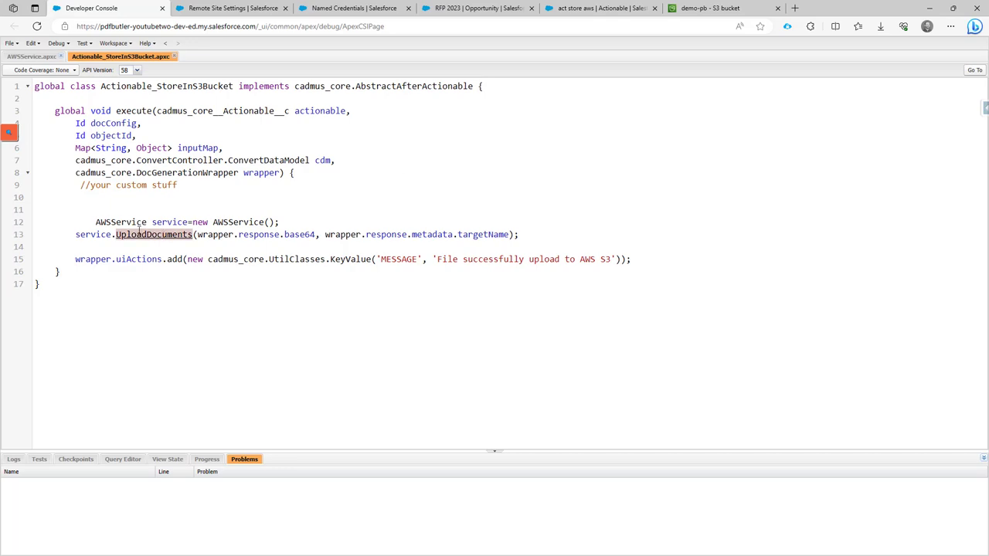
Show the callout:AWS_S3 endpoint in AWSService's UploadDocuments method.
click(32, 57)
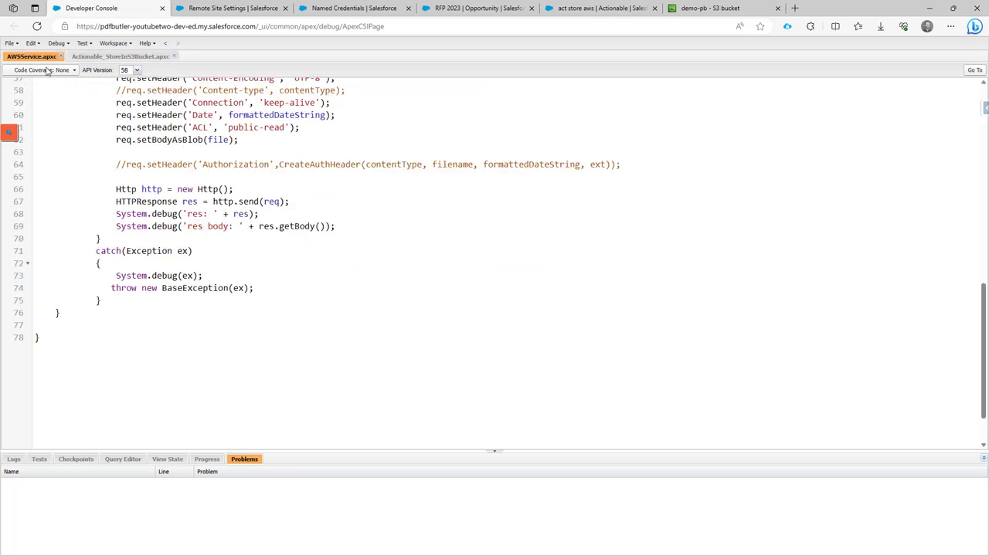
scroll(175, 205, up, 8)
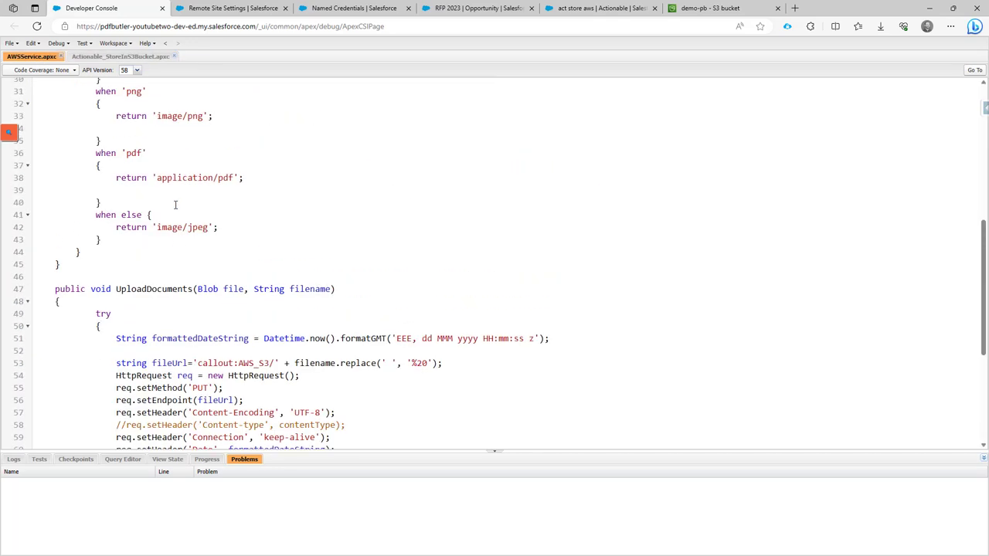
scroll(176, 204, down, 5)
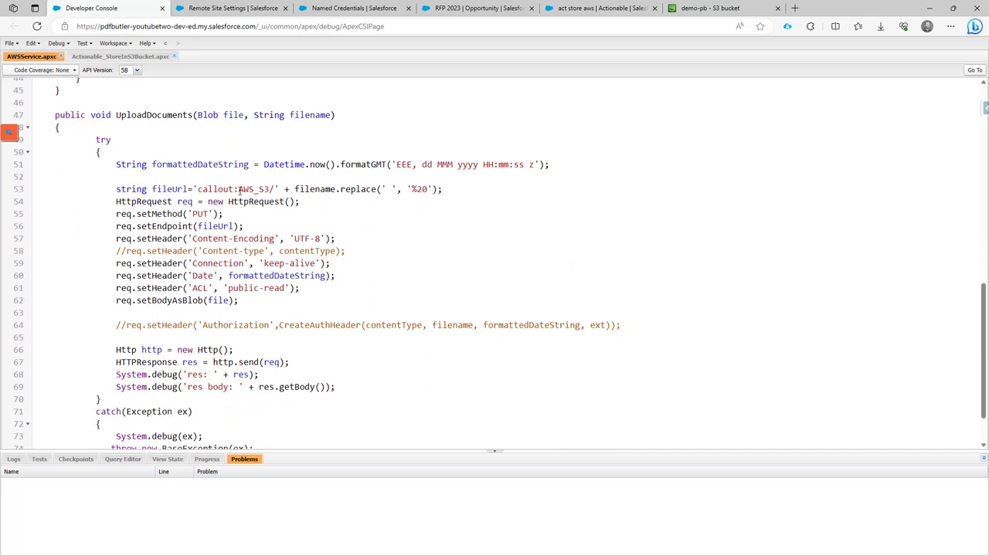
double_click(251, 189)
Review the AWS S3 named credential's access key, secret, region eu-central-1, service s3 and bucket URL.
click(347, 10)
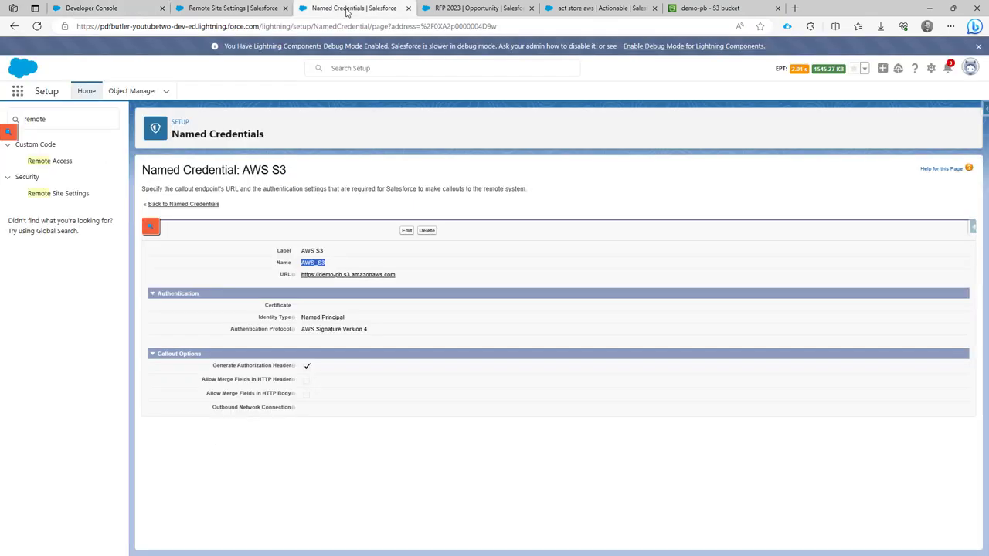
click(400, 231)
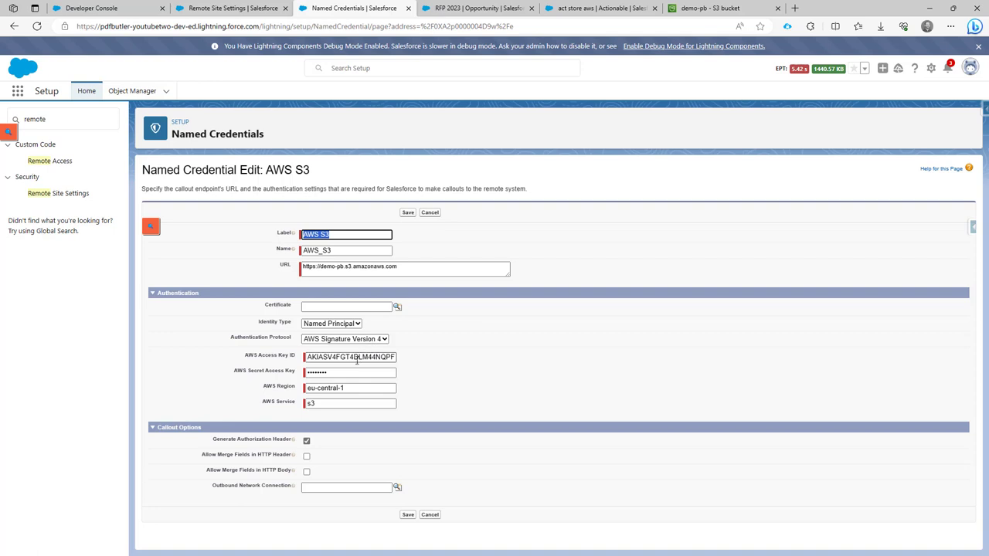
double_click(358, 357)
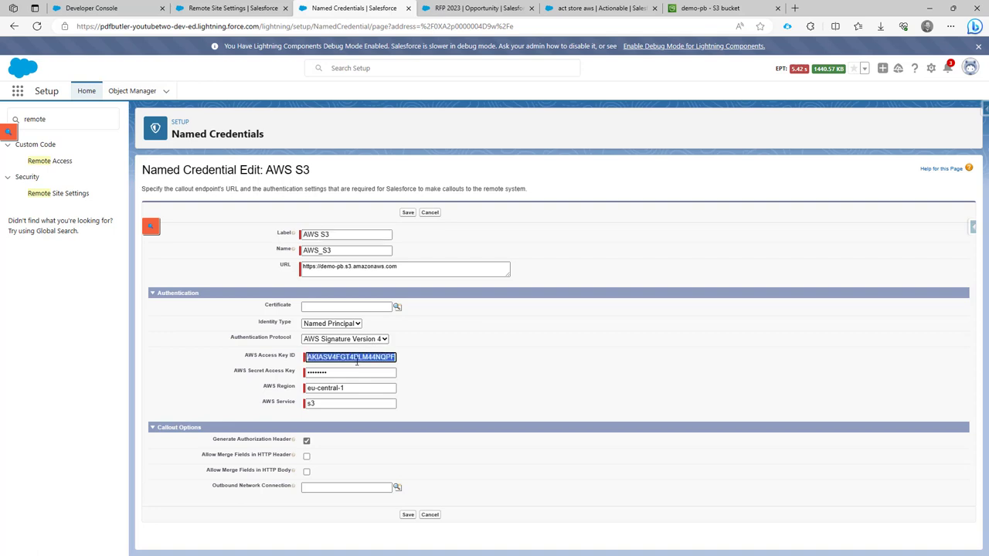
double_click(356, 373)
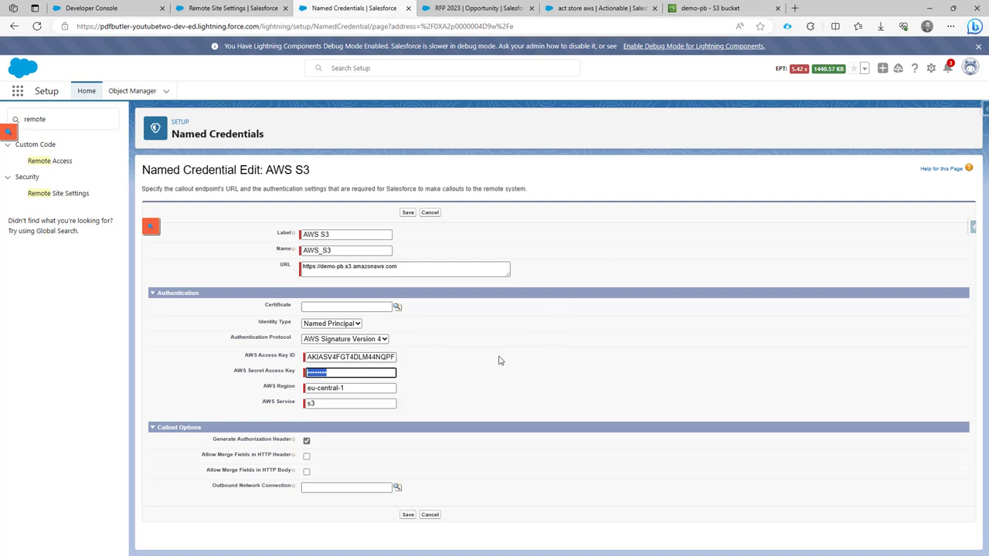
drag(384, 388, 313, 391)
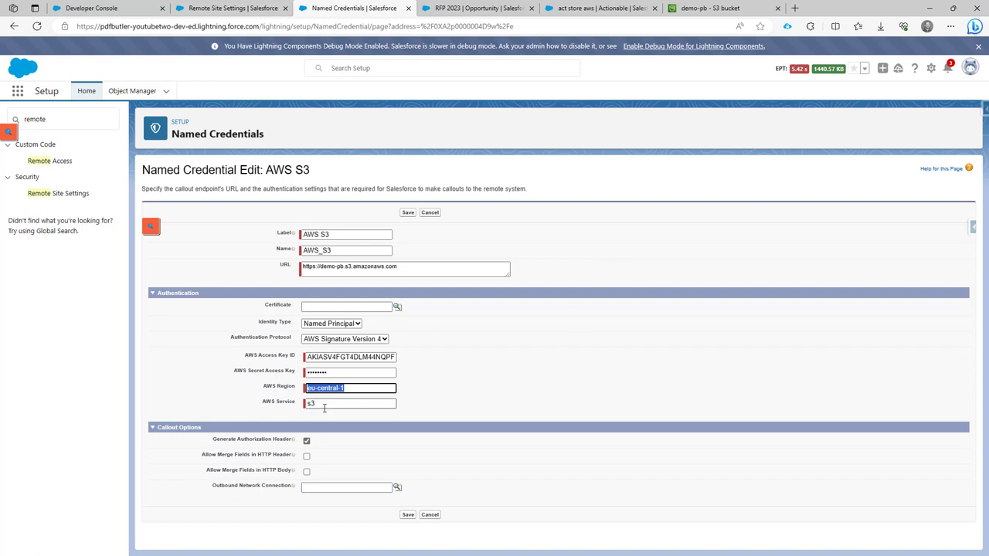
drag(320, 404, 311, 407)
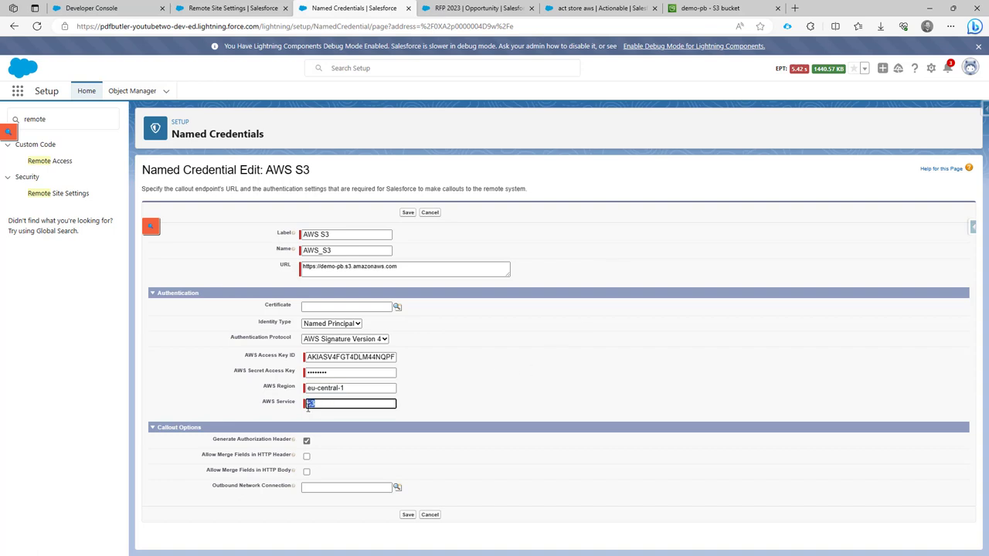
drag(417, 271, 338, 267)
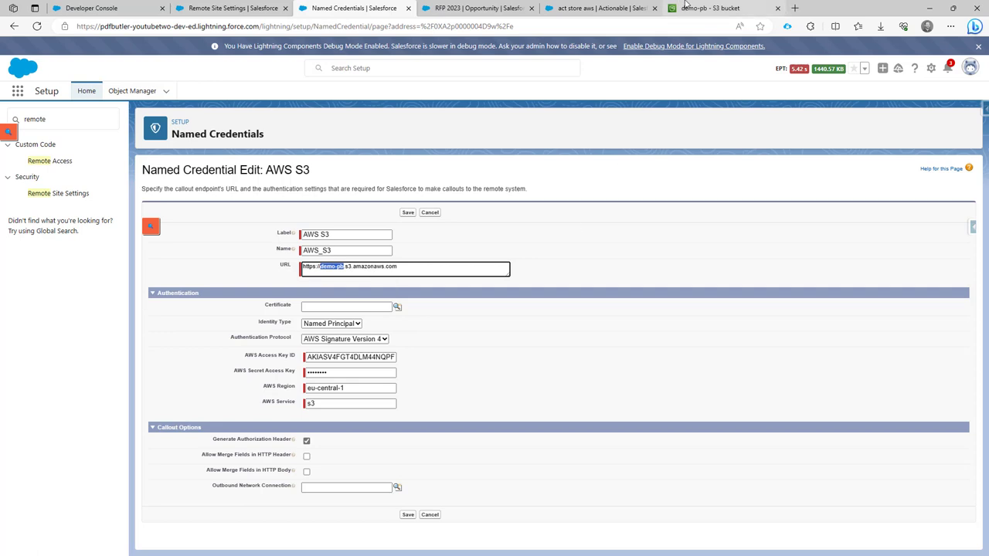
mouse_move(685, 3)
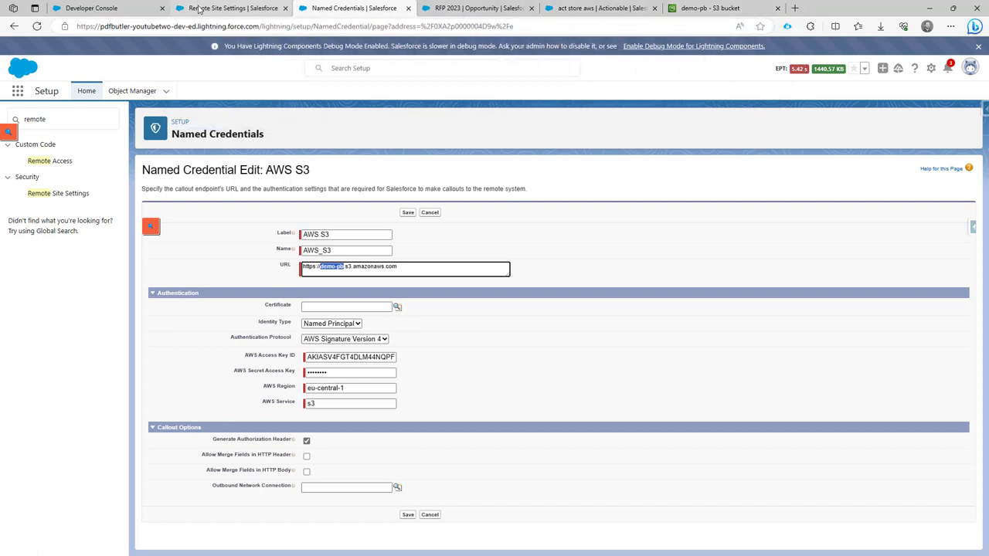
click(139, 10)
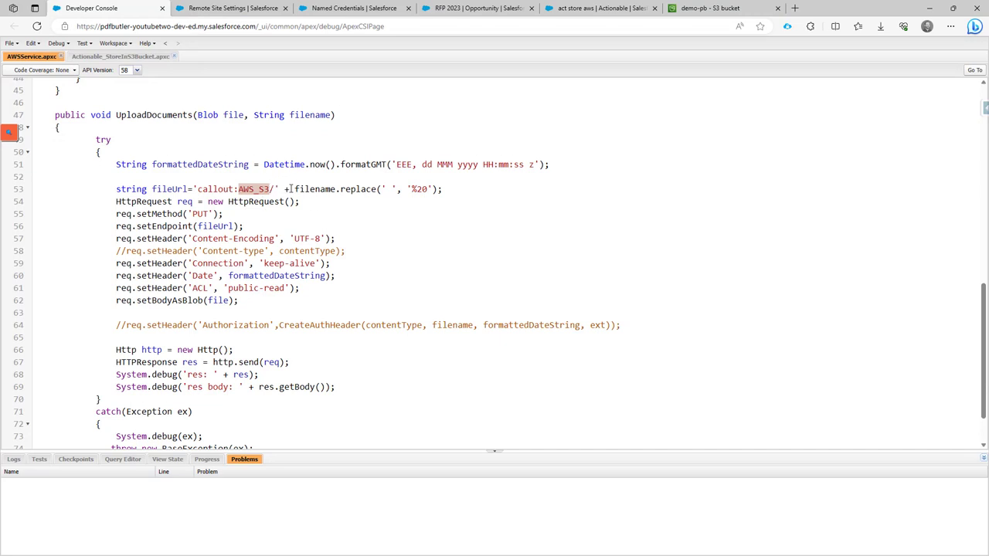
Highlight the filename, its %20 space encoding, the request headers on lines 54–62, and the blob body.
drag(295, 190, 338, 191)
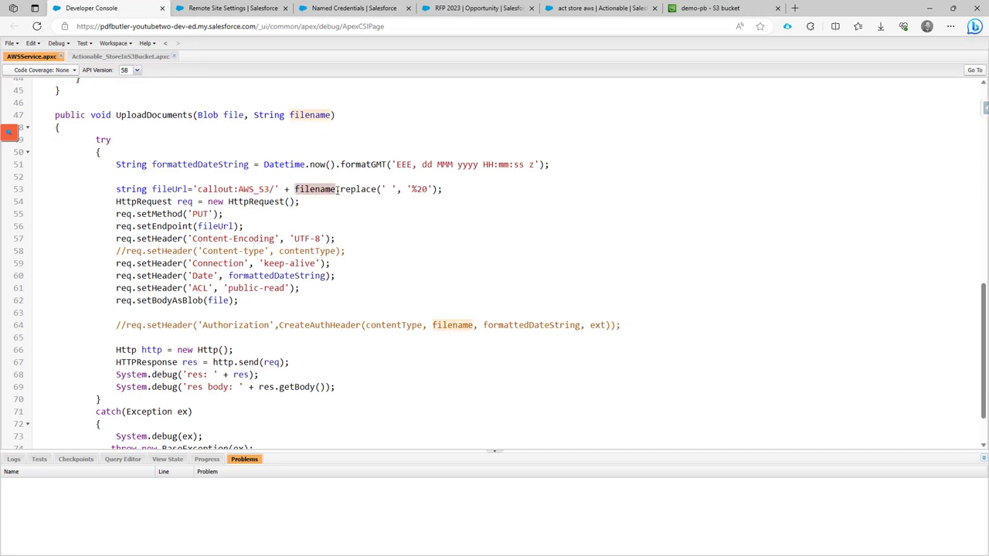
click(387, 189)
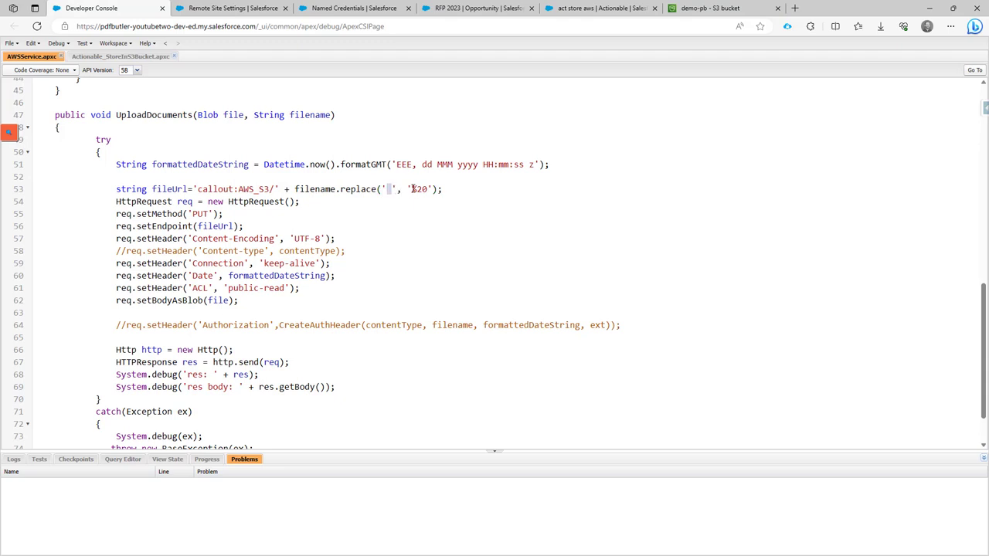
drag(411, 189, 428, 189)
click(352, 192)
drag(358, 206, 370, 303)
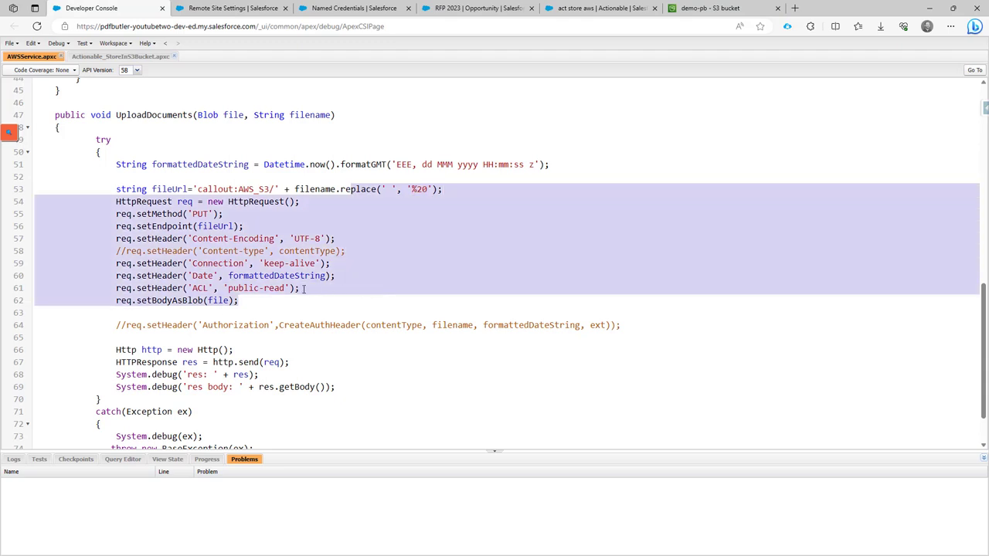
double_click(218, 301)
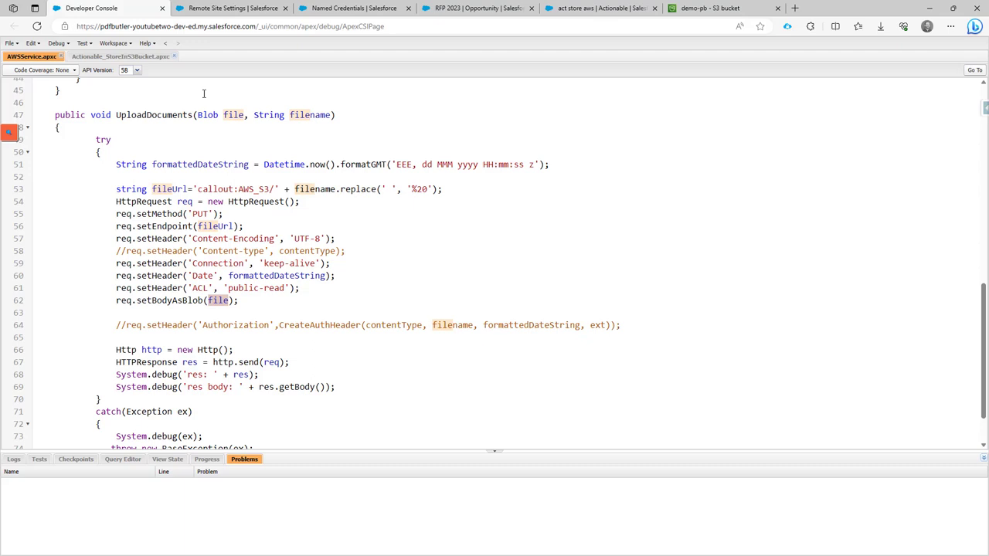
Trace wrapper.response.base64 into setBodyAsBlob, then view Quote - RFP 2023.pdf in demo-pb.
click(152, 57)
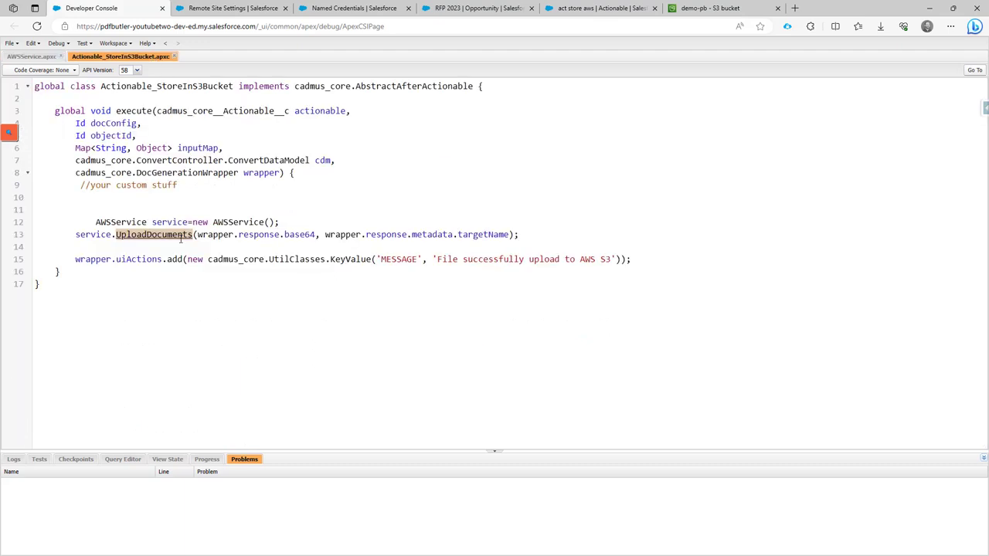
drag(198, 234, 299, 239)
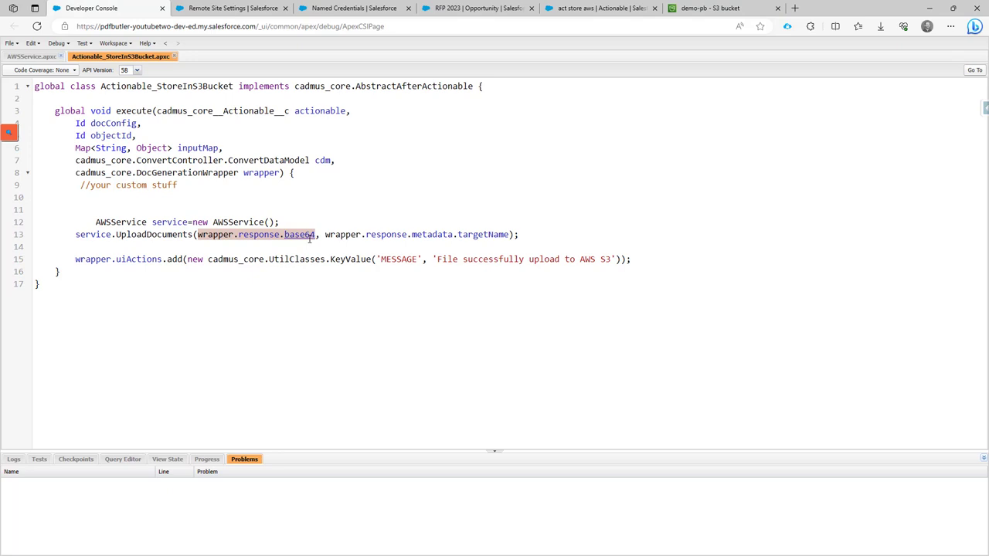
click(44, 59)
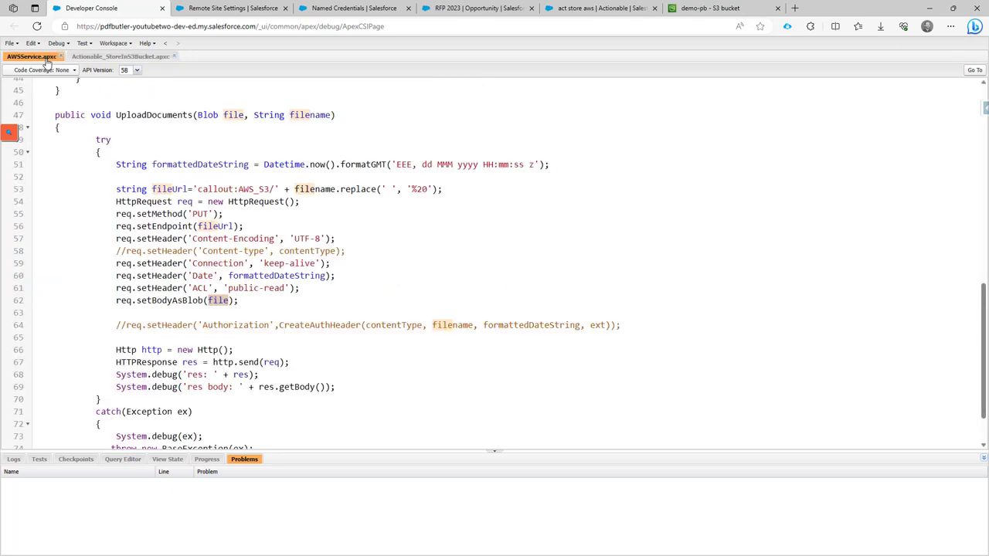
double_click(218, 301)
click(218, 301)
scroll(249, 297, down, 2)
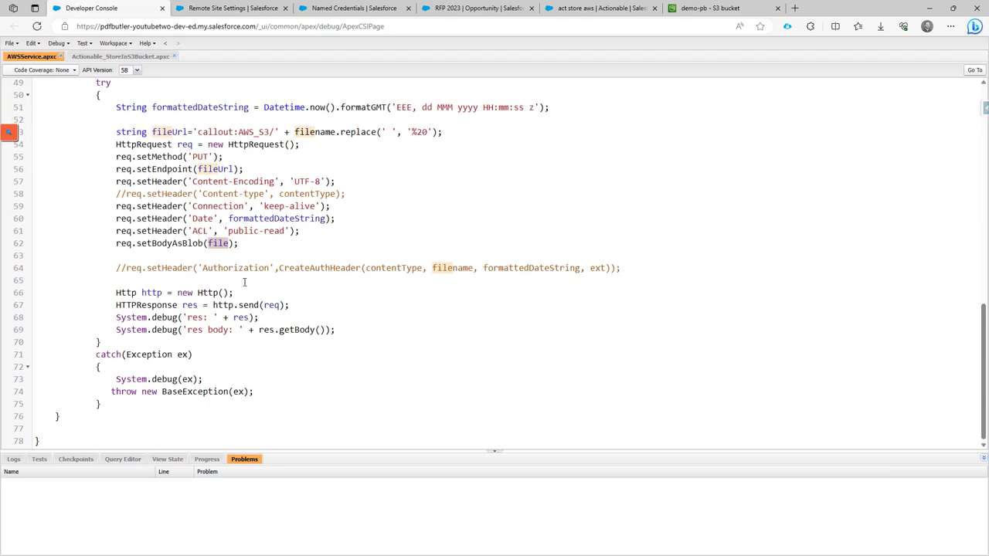
click(727, 13)
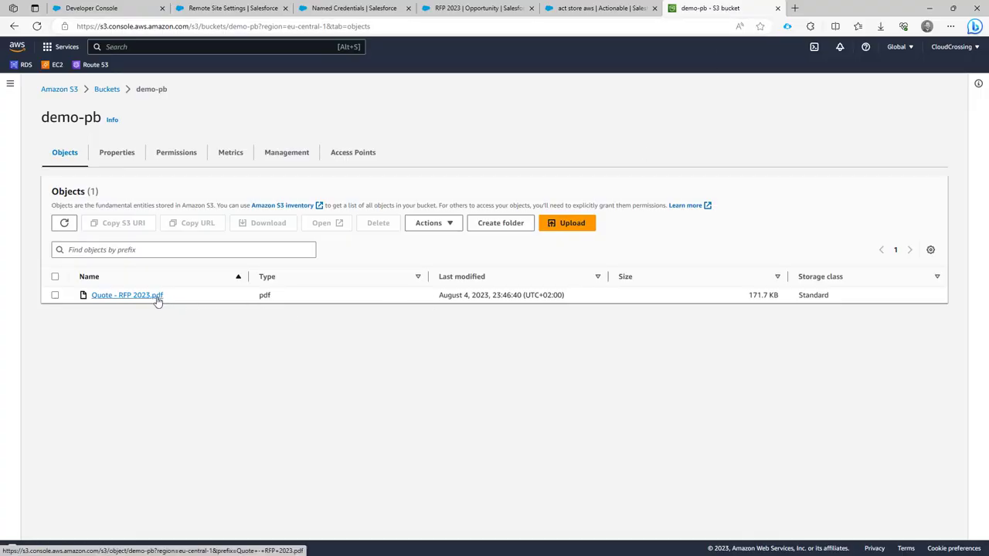